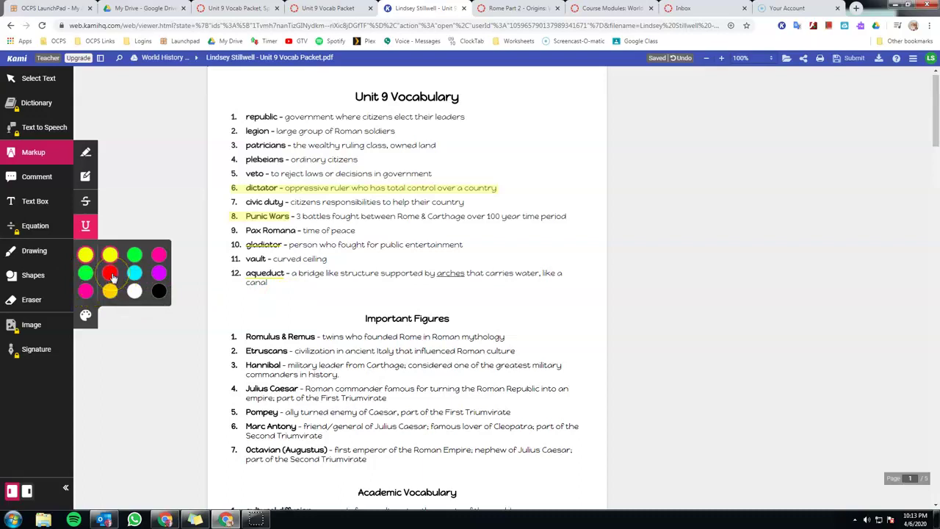
# - Set the underline markup colour to red and recolour the underline beneath "aqueduct" in the vocabulary list to red
pyautogui.click(110, 274)
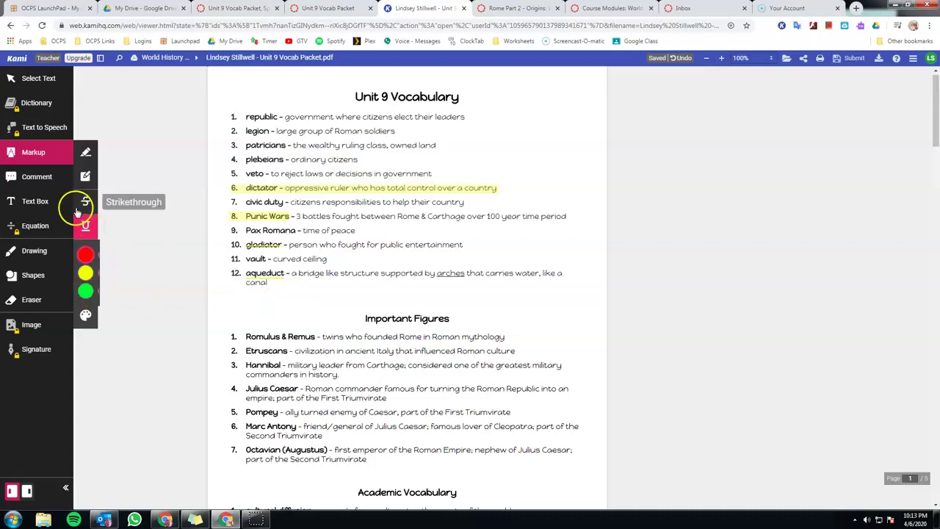
pyautogui.click(265, 281)
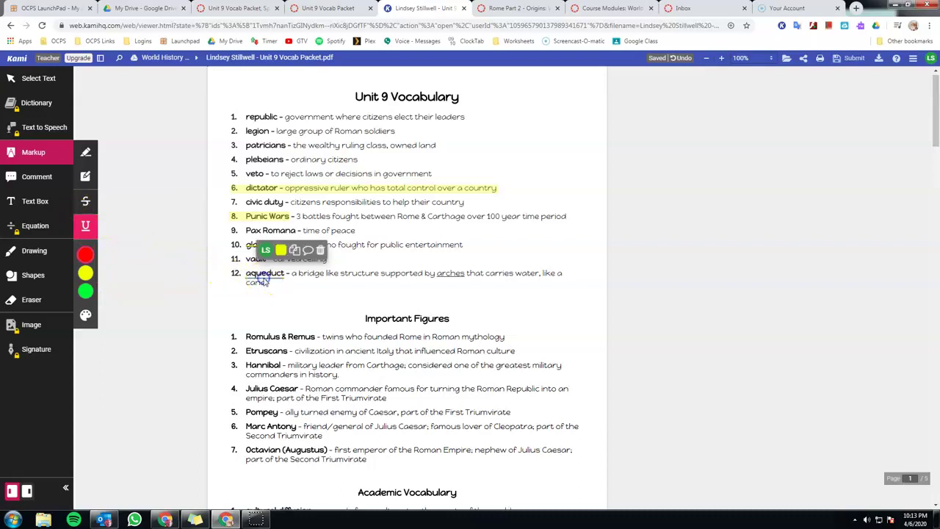
pyautogui.click(281, 250)
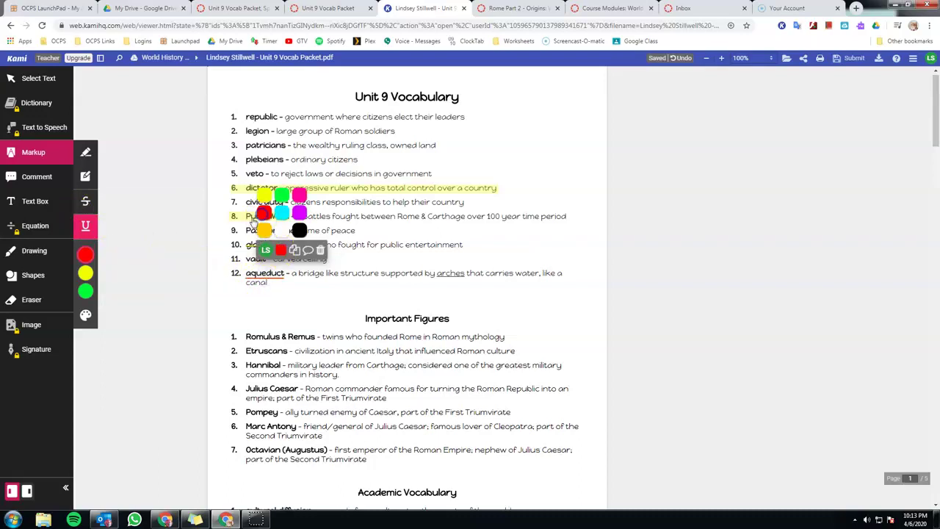
pyautogui.click(262, 213)
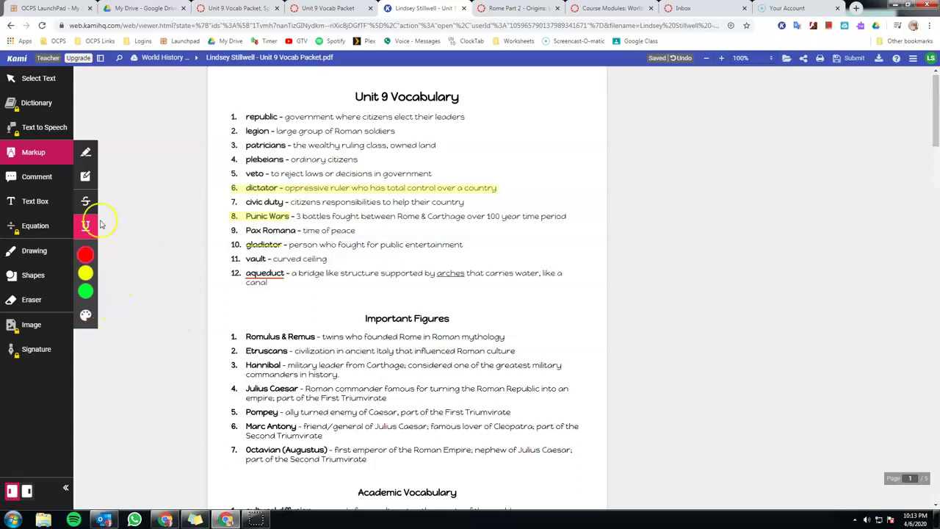
# - Add a red comment reading "hi guys!" in the margin beside the word search on page 2
pyautogui.click(41, 180)
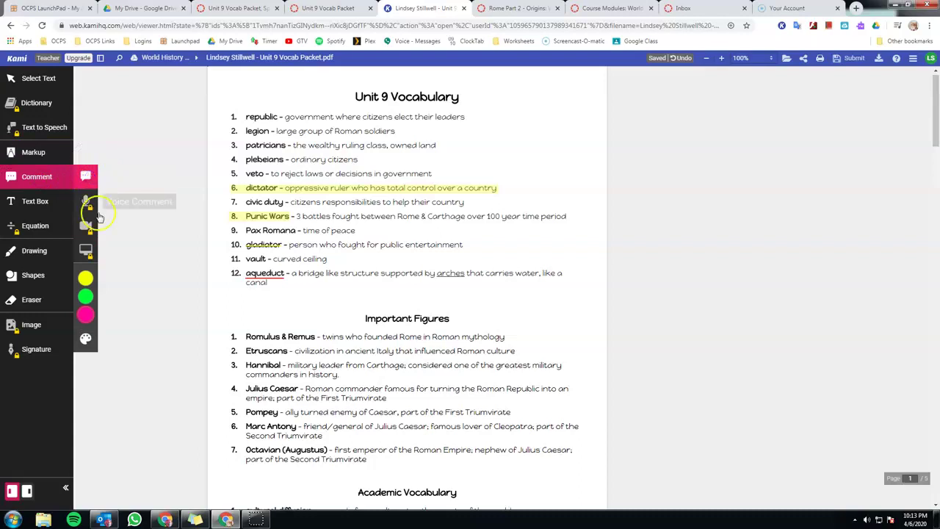
pyautogui.click(86, 314)
pyautogui.click(109, 298)
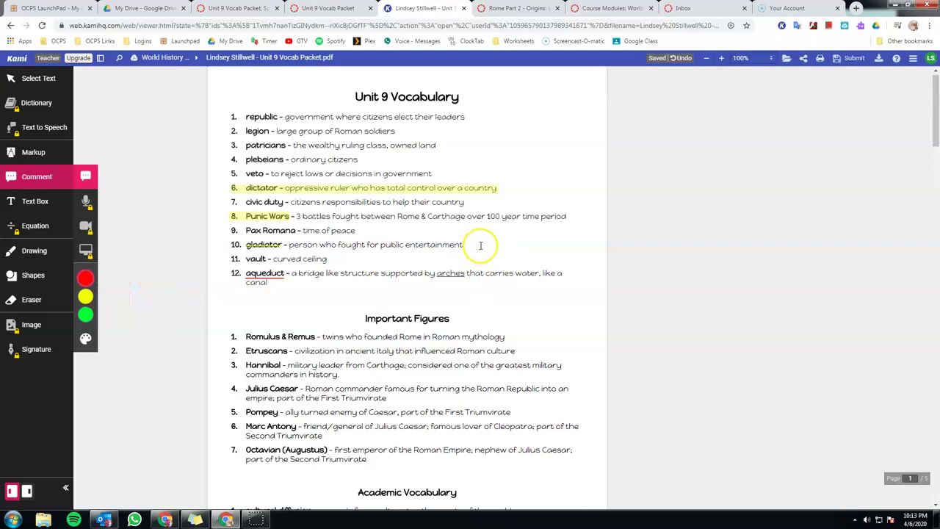
pyautogui.scroll(-10, 480, 245)
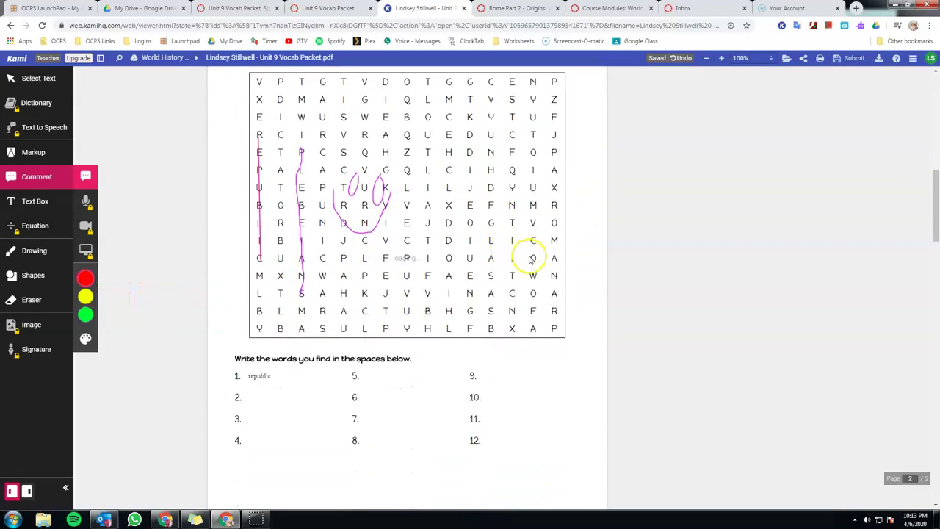
pyautogui.click(584, 235)
pyautogui.scroll(-1, 584, 233)
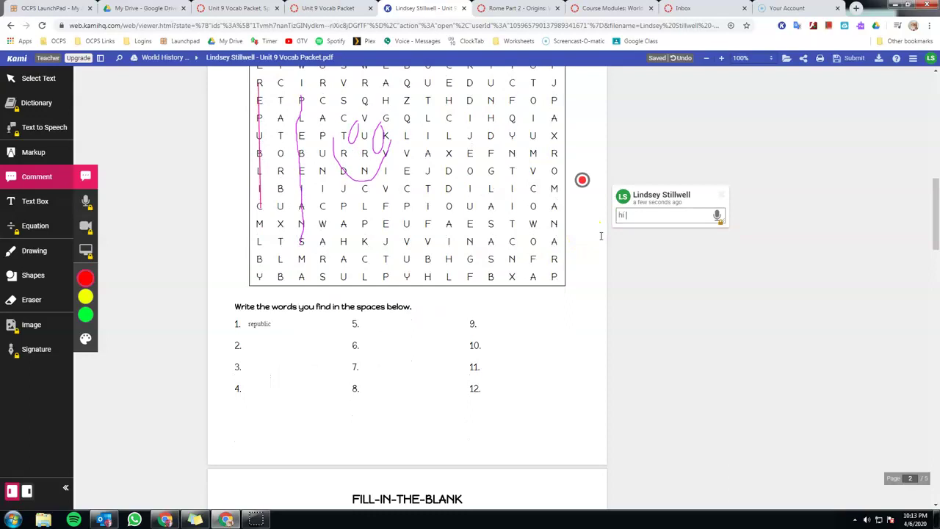
pyautogui.press('Return')
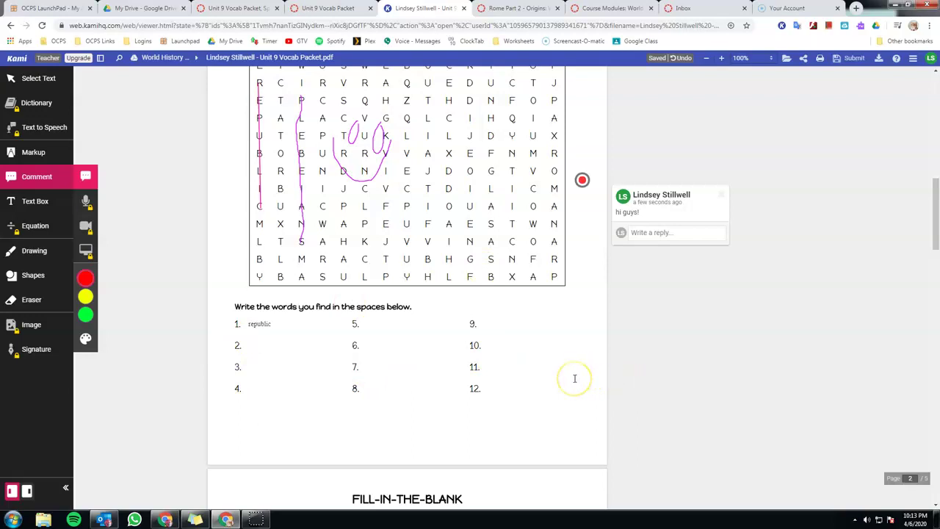
# - Add a red text box reading "plebeians" in answer space 2 below the word search
pyautogui.scroll(2, 587, 383)
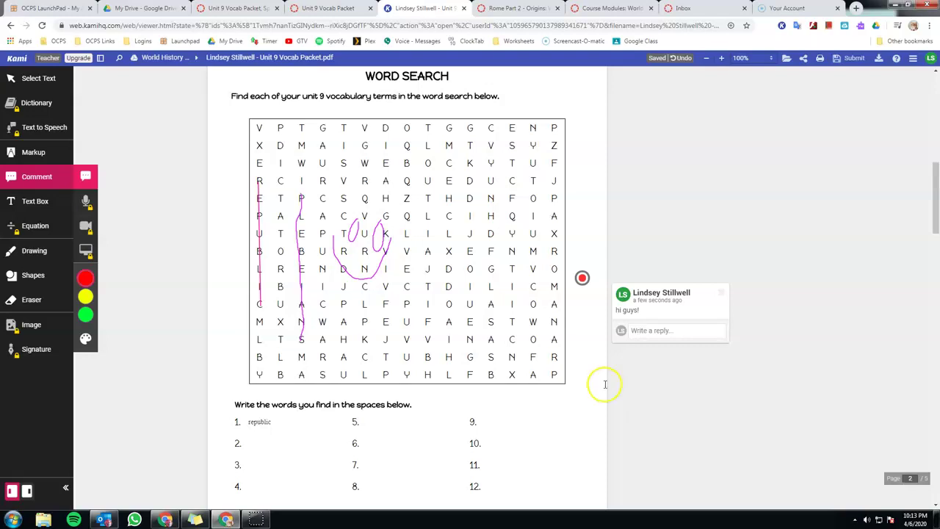
pyautogui.click(35, 203)
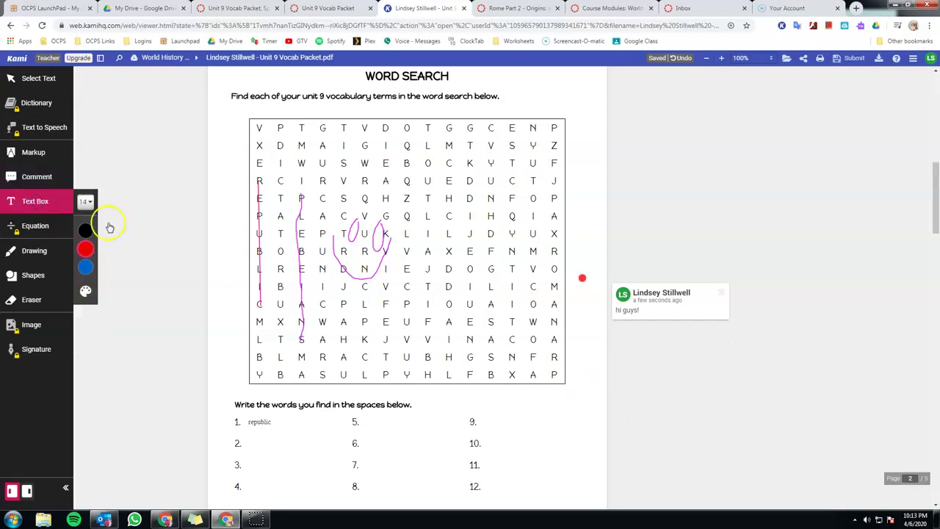
pyautogui.scroll(-1, 118, 245)
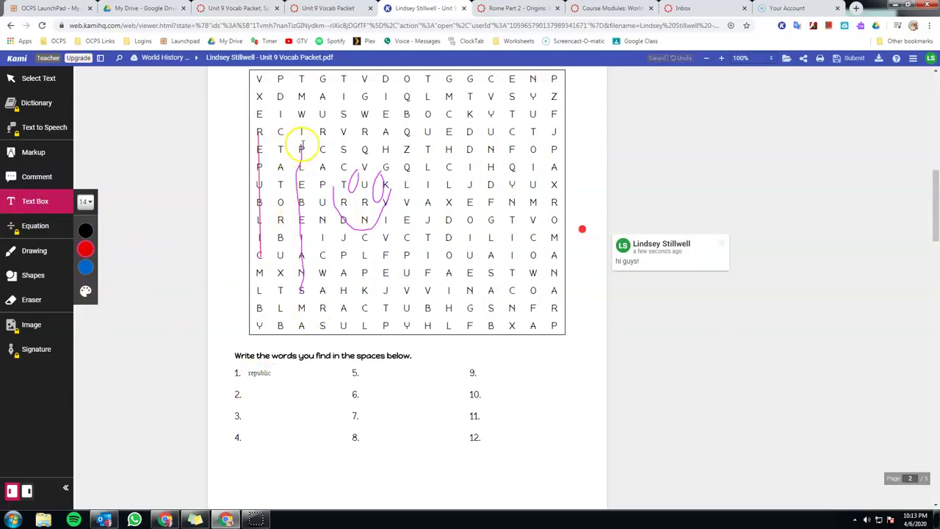
pyautogui.click(246, 394)
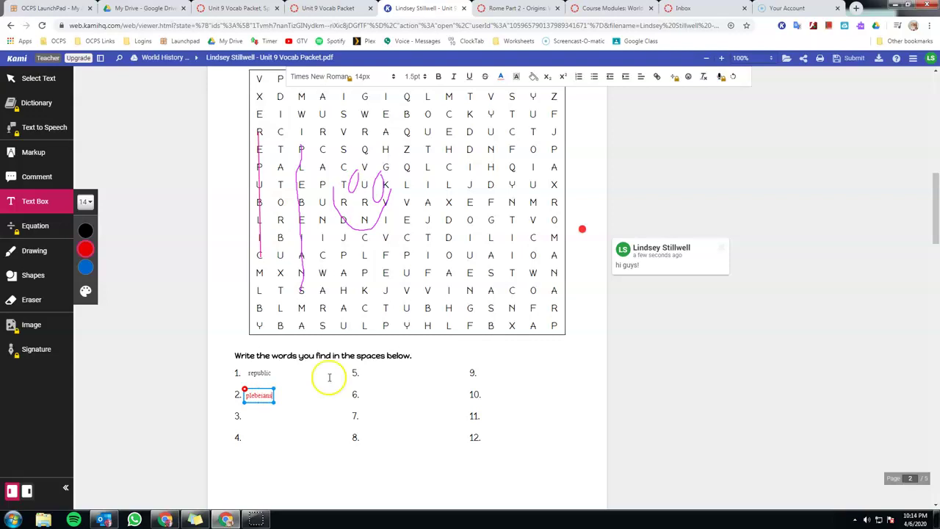
pyautogui.click(328, 379)
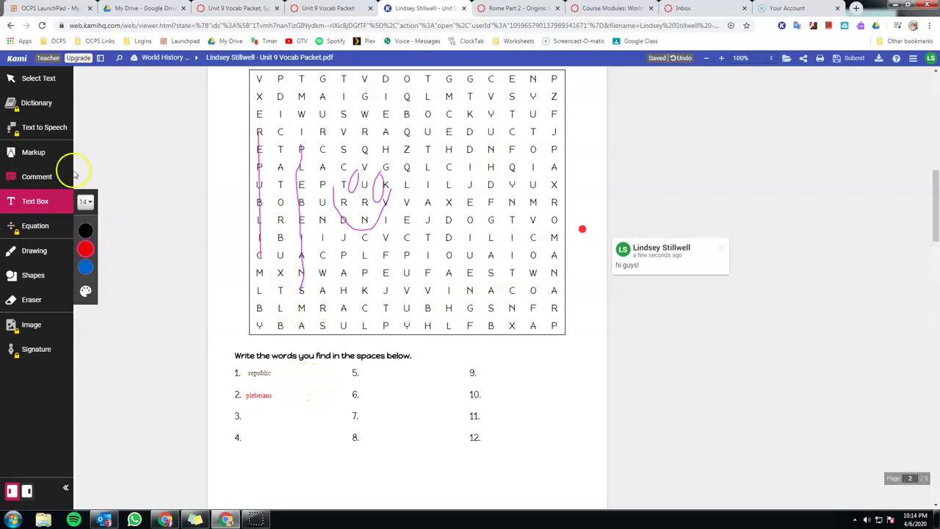
# - Draw a red freehand line through CIVIC DUTY in the word search and write "civic duty" in purple in answer space 3
pyautogui.click(42, 252)
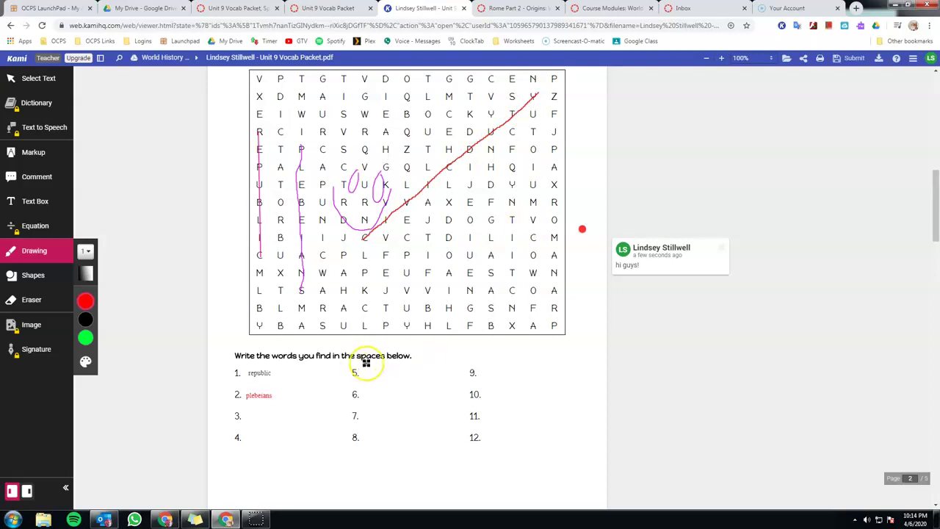
pyautogui.click(33, 200)
pyautogui.click(249, 417)
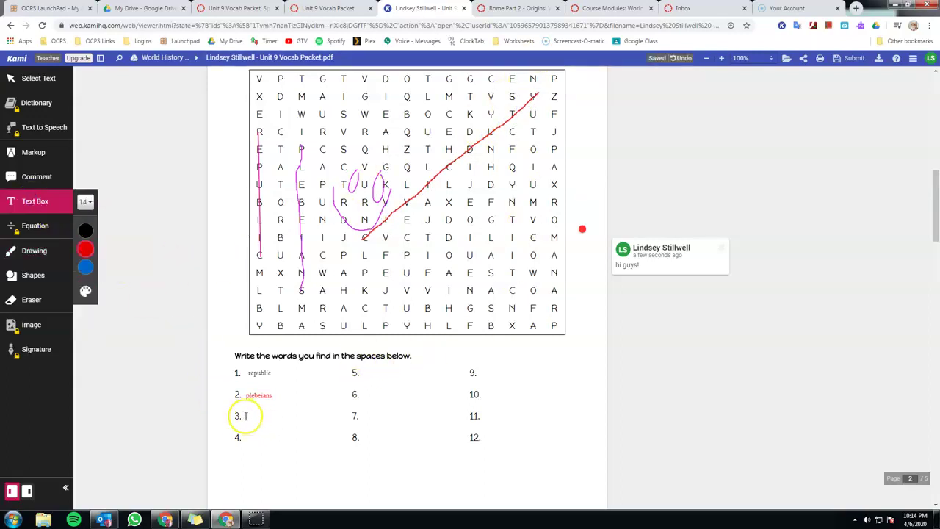
pyautogui.click(112, 255)
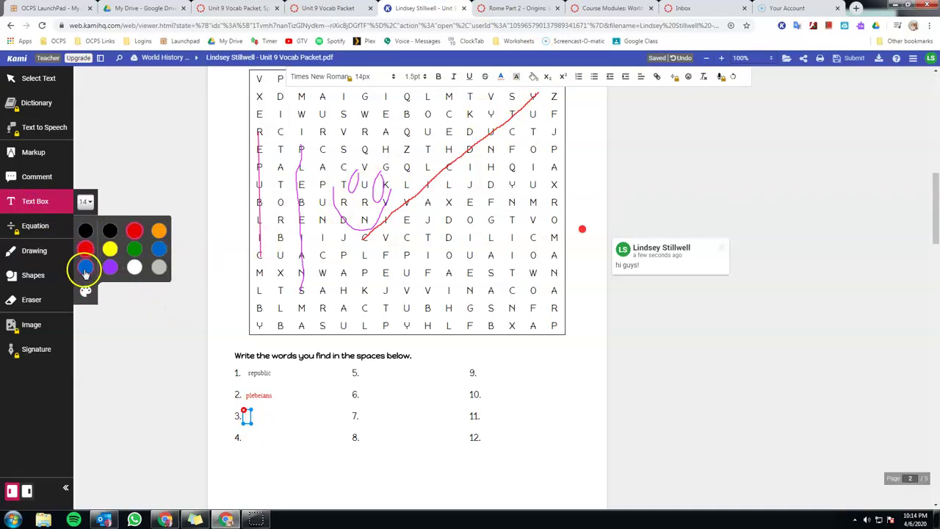
pyautogui.click(109, 268)
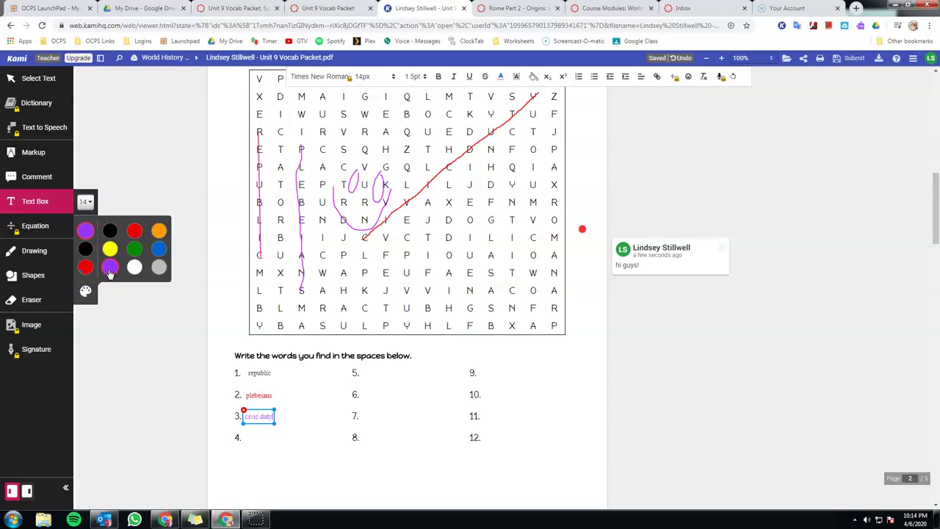
pyautogui.click(294, 426)
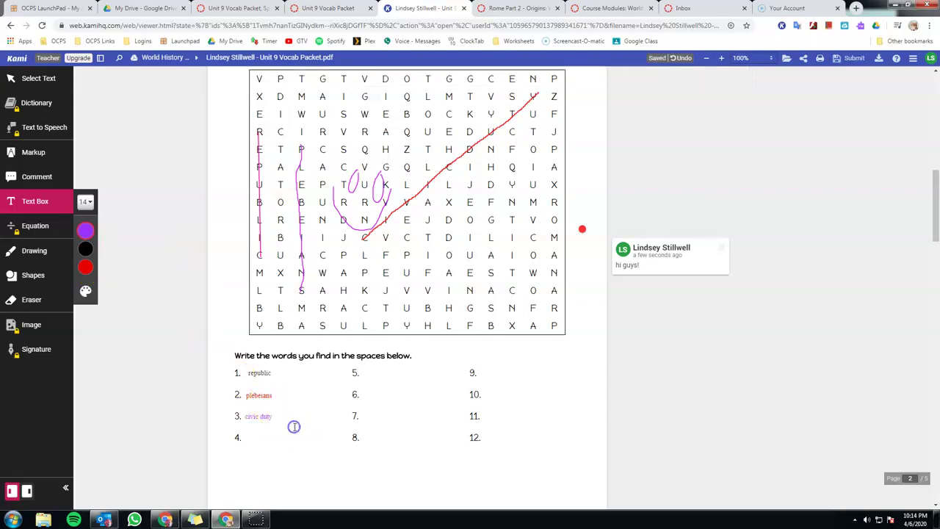
# - Draw a red rectangle around DICTATOR in the second column of the word search
pyautogui.click(33, 275)
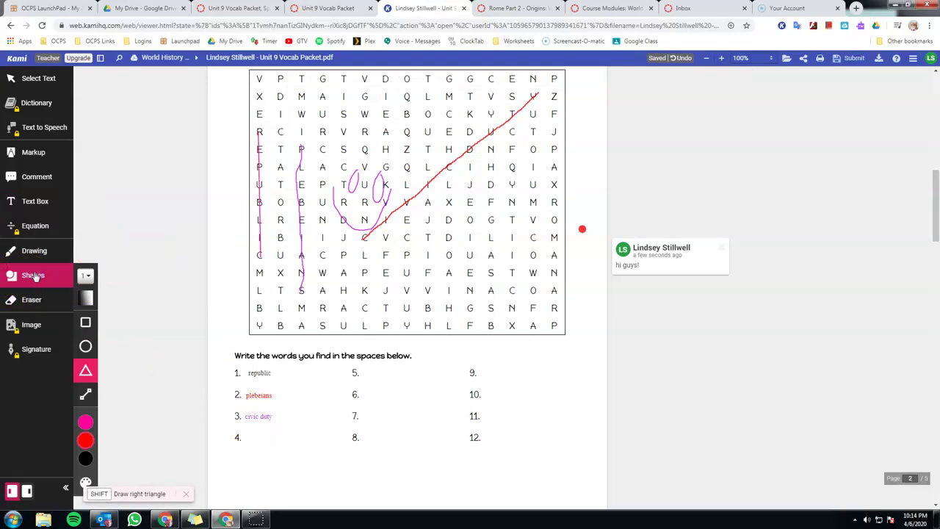
pyautogui.click(85, 322)
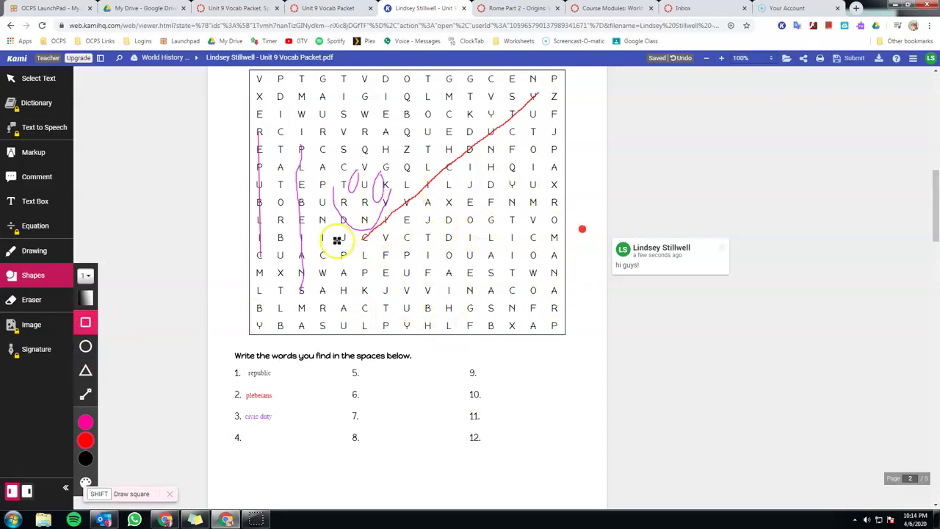
pyautogui.moveTo(291, 129)
pyautogui.mouseDown()
pyautogui.moveTo(294, 235)
pyautogui.moveTo(287, 229)
pyautogui.mouseUp()
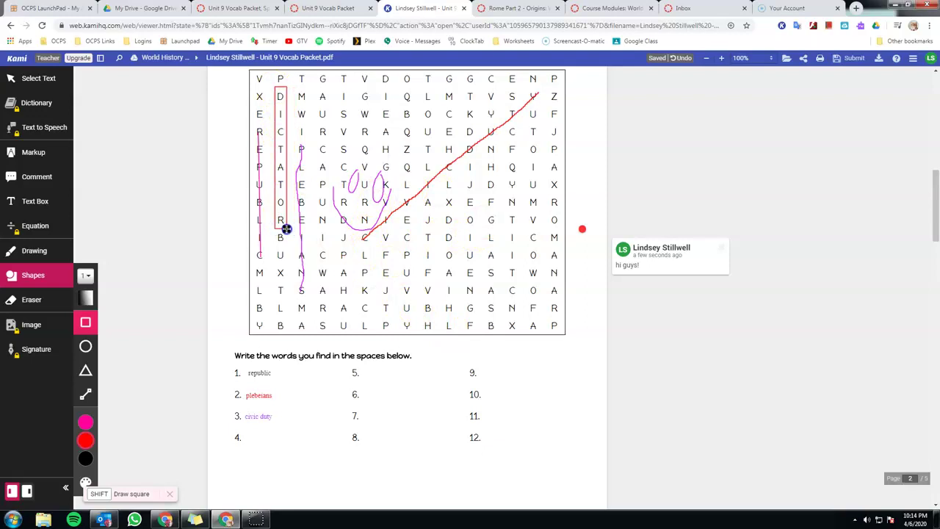
# - Add a purple text box reading "dictator" in answer space 4
pyautogui.click(45, 201)
pyautogui.click(248, 434)
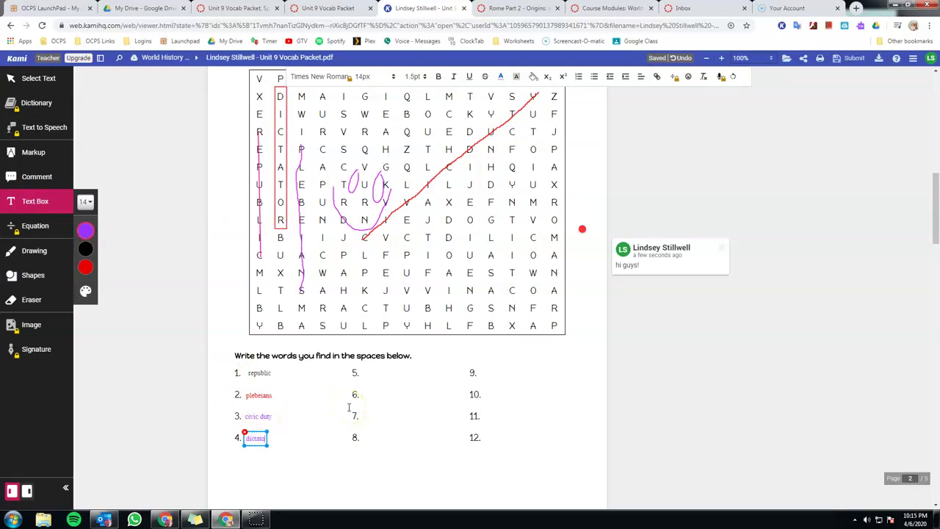
pyautogui.click(312, 419)
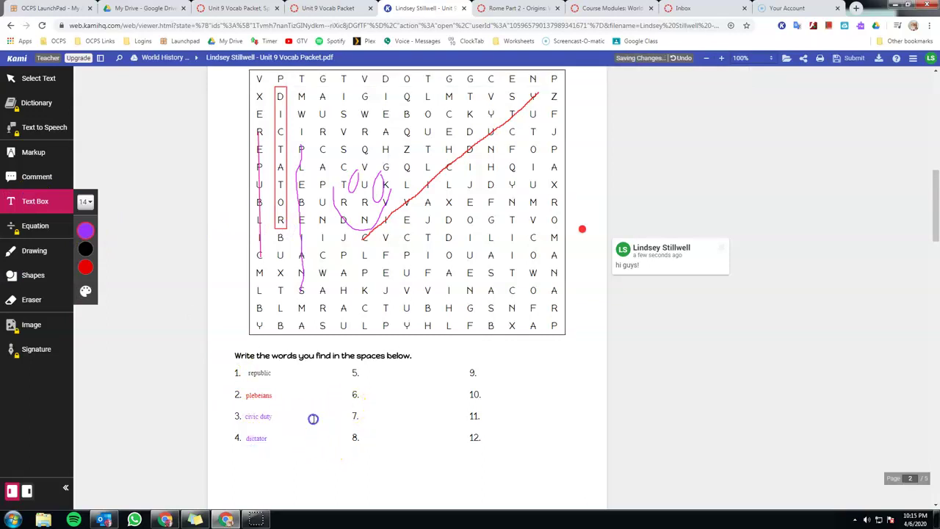
# - Set the Shapes tool to a straight line in green
pyautogui.click(22, 275)
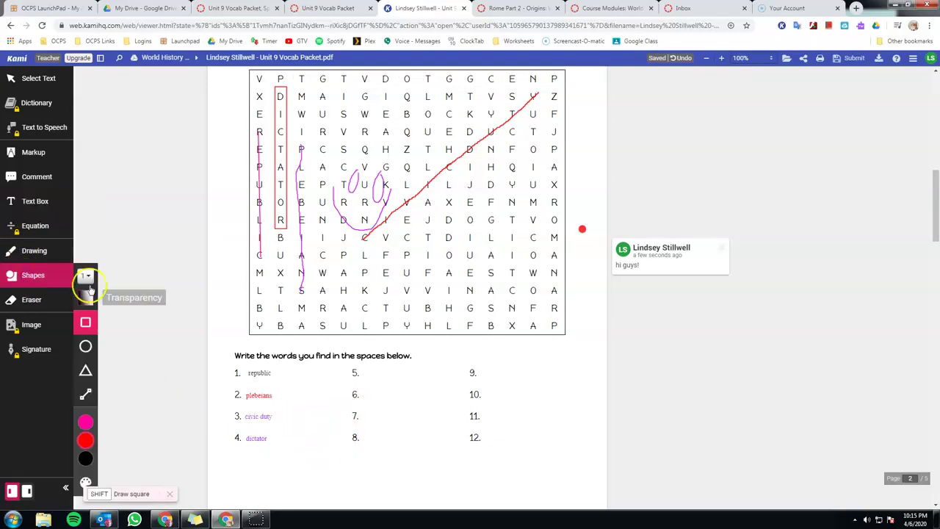
pyautogui.click(84, 323)
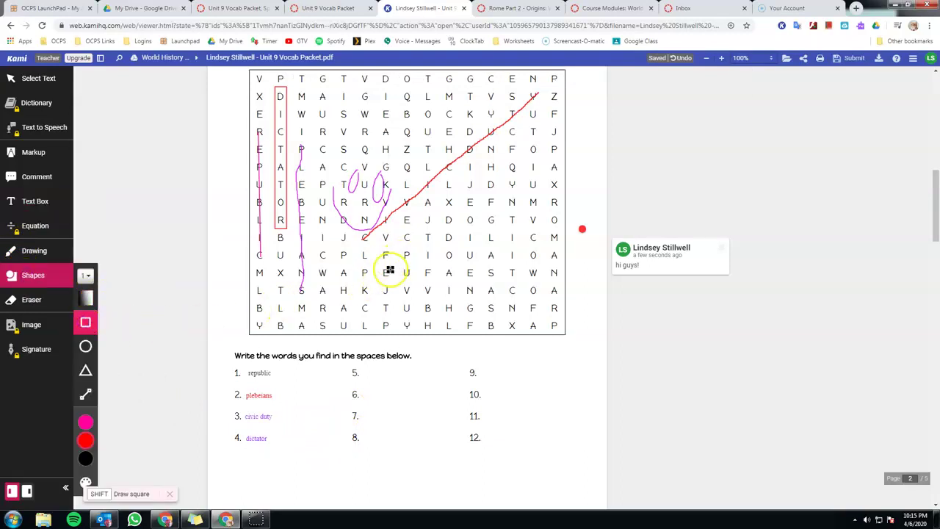
pyautogui.moveTo(360, 240); pyautogui.dragTo(394, 252)
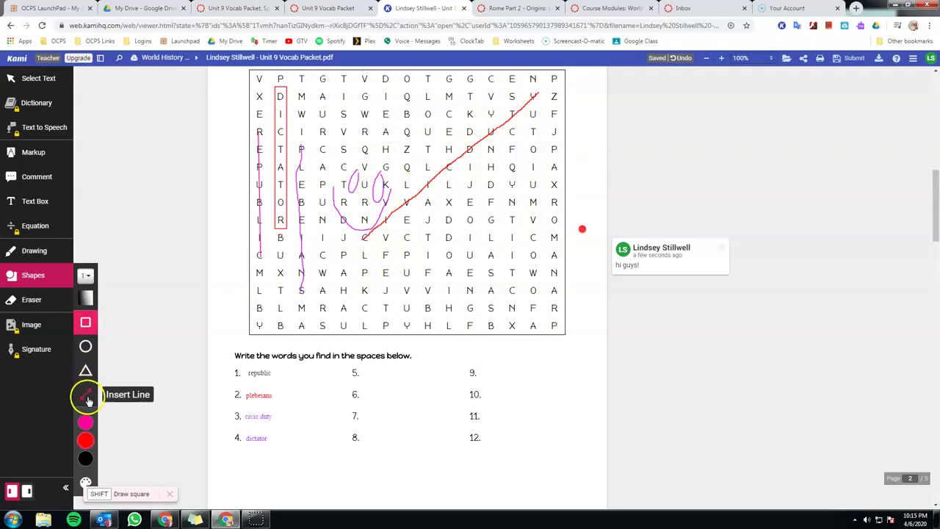
pyautogui.click(86, 396)
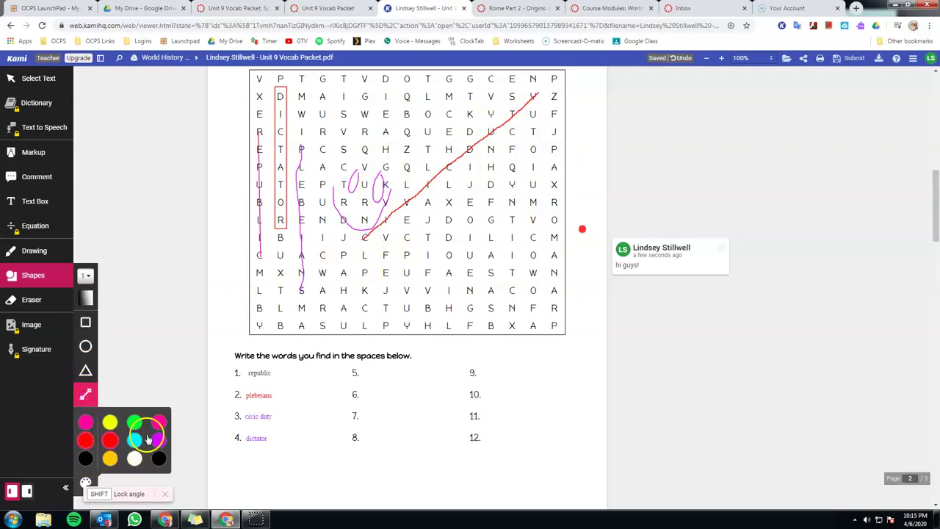
pyautogui.click(135, 423)
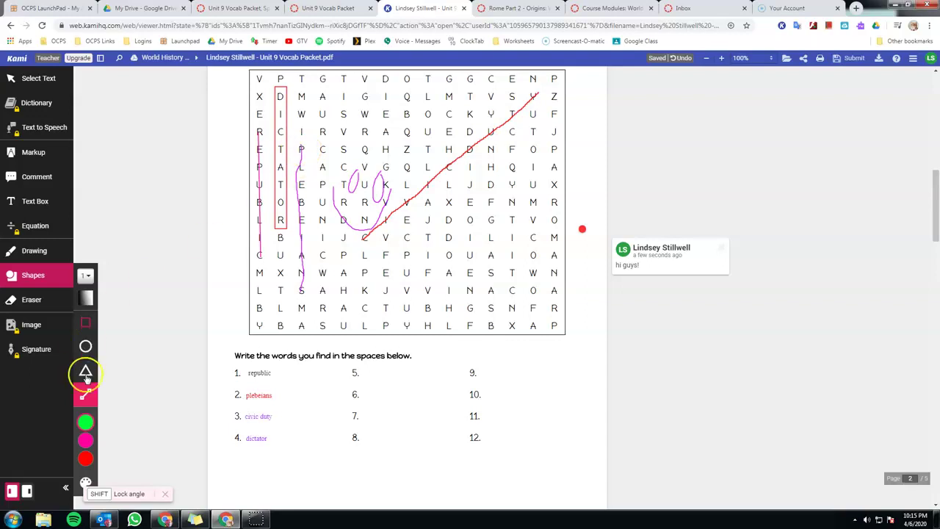
# - Erase the purple smiley face drawing from the word search grid
pyautogui.click(38, 298)
pyautogui.moveTo(367, 185); pyautogui.dragTo(383, 204)
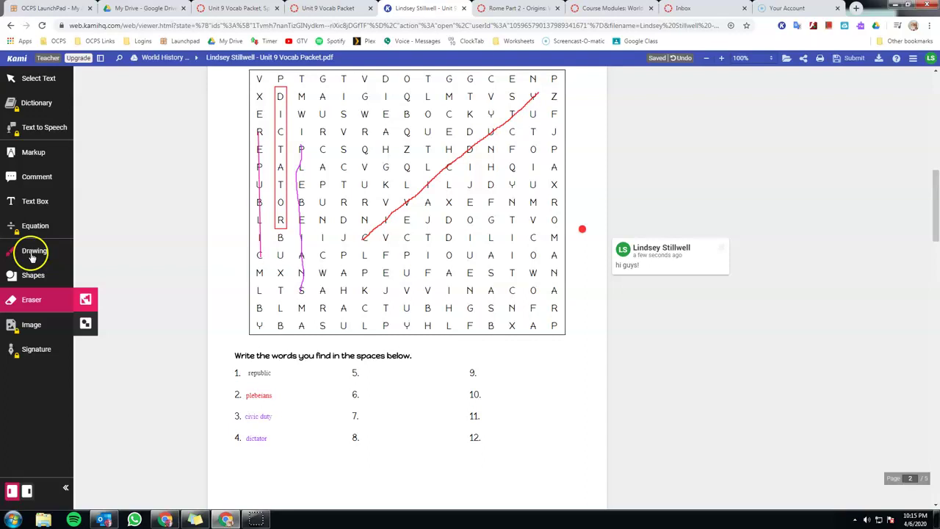
# - Draw a green straight line through the diagonal PATRICIANS in the word search and a green X beside answer space 9
pyautogui.click(33, 274)
pyautogui.click(84, 422)
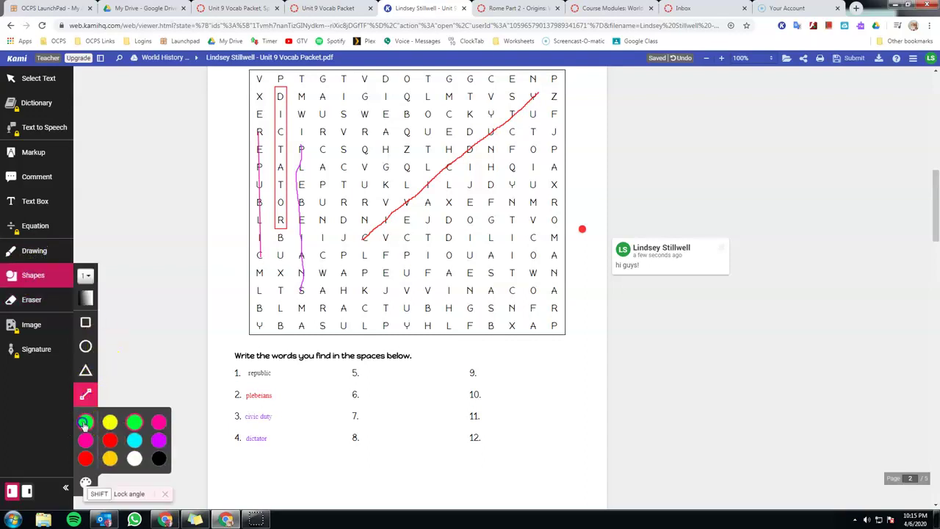
pyautogui.moveTo(298, 147); pyautogui.dragTo(494, 310)
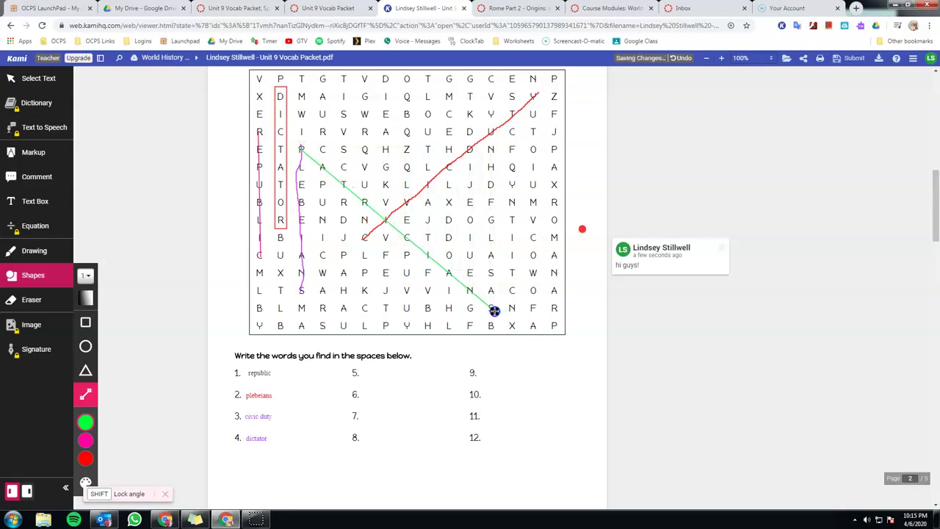
pyautogui.moveTo(492, 360)
pyautogui.mouseDown()
pyautogui.moveTo(529, 385)
pyautogui.moveTo(505, 367)
pyautogui.moveTo(498, 393)
pyautogui.mouseUp()
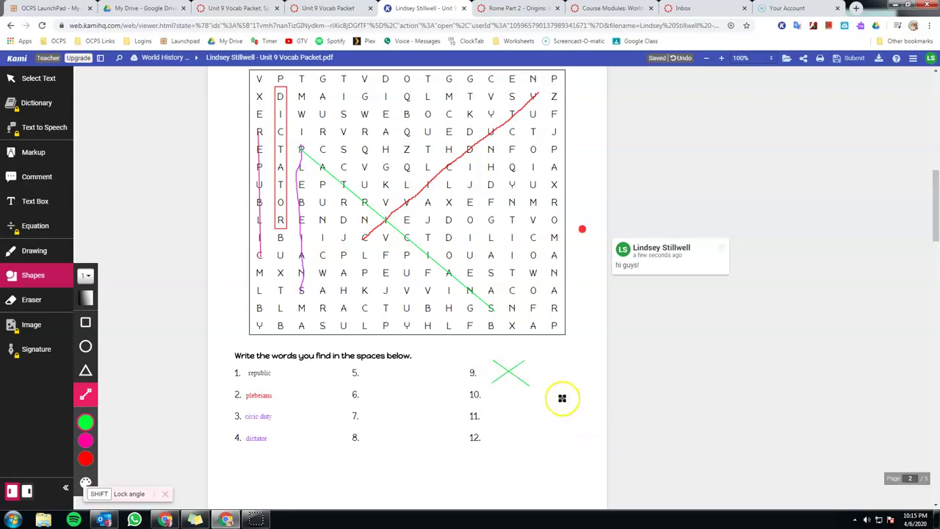
# - Add a purple text box reading "patricians" in answer space 5
pyautogui.click(31, 202)
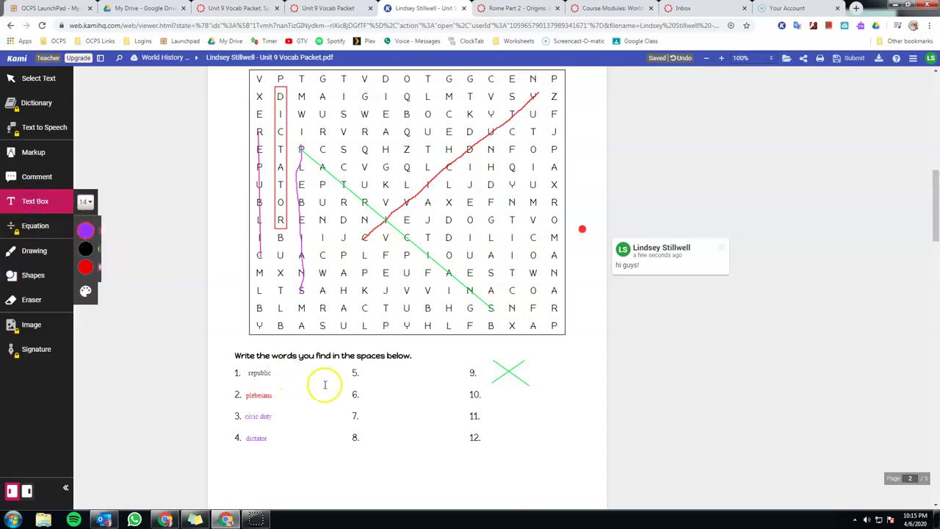
pyautogui.click(381, 372)
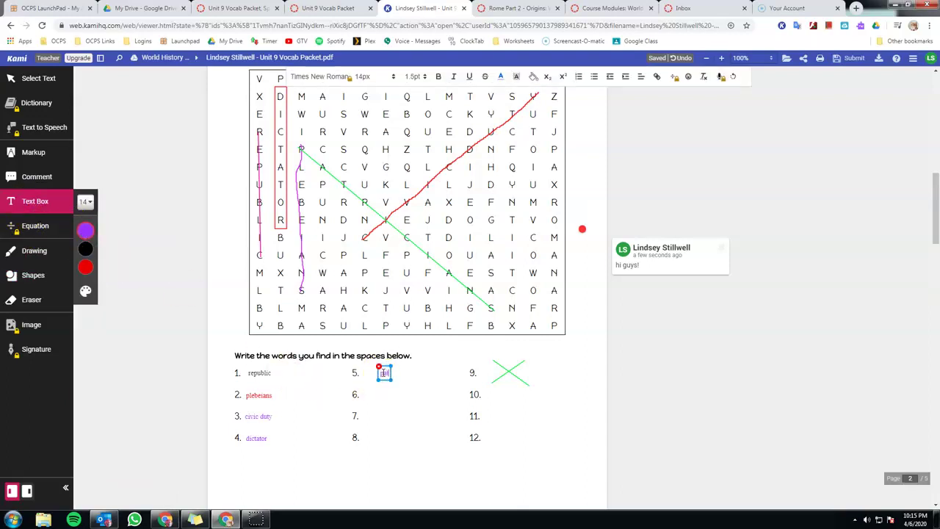
pyautogui.click(433, 379)
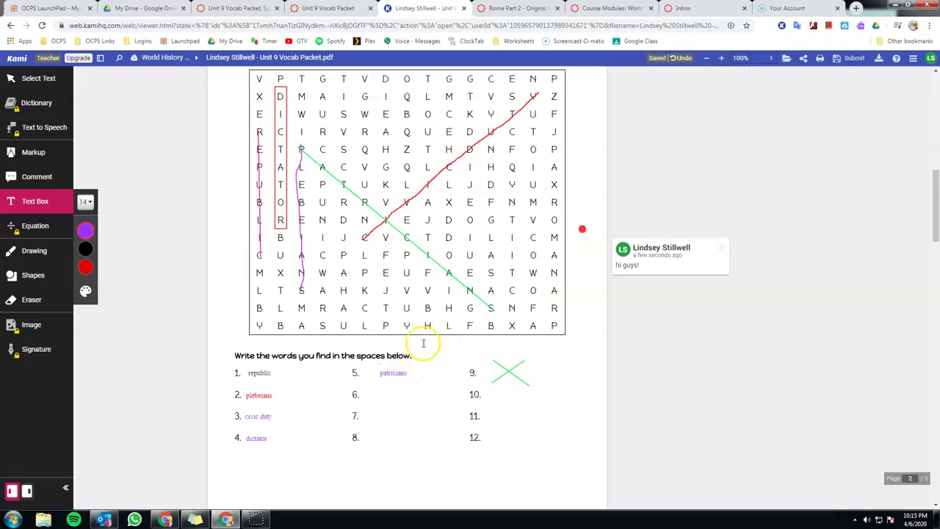
# - Erase the green X beside answer space 9 and the "hi guys!" comment beside the word search
pyautogui.click(30, 302)
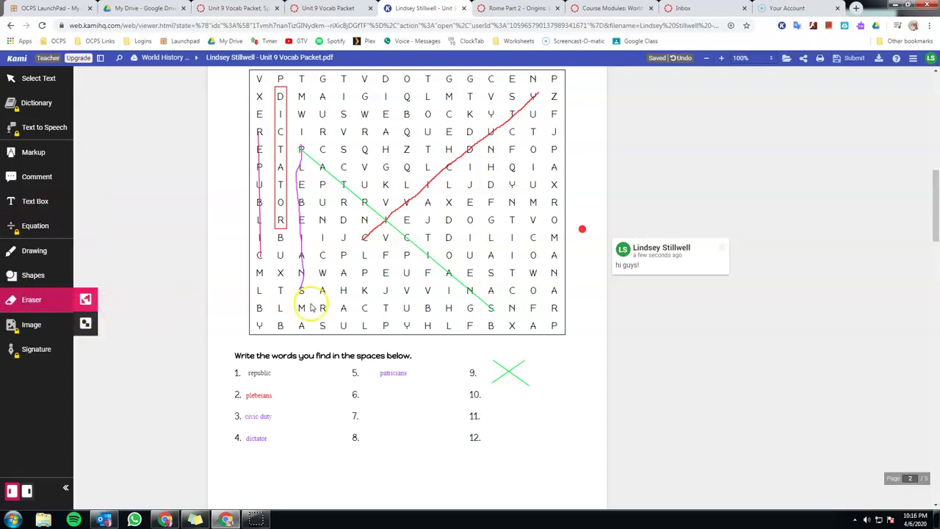
pyautogui.click(495, 363)
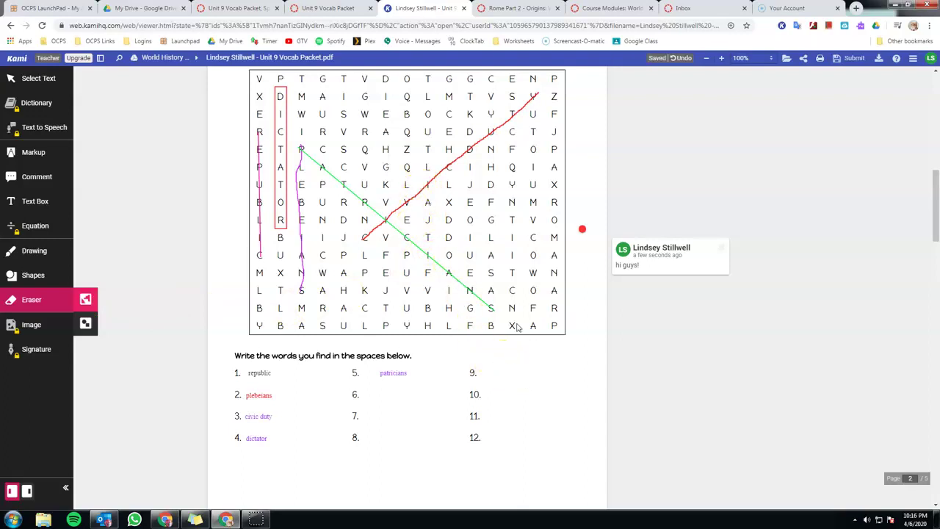
pyautogui.click(582, 229)
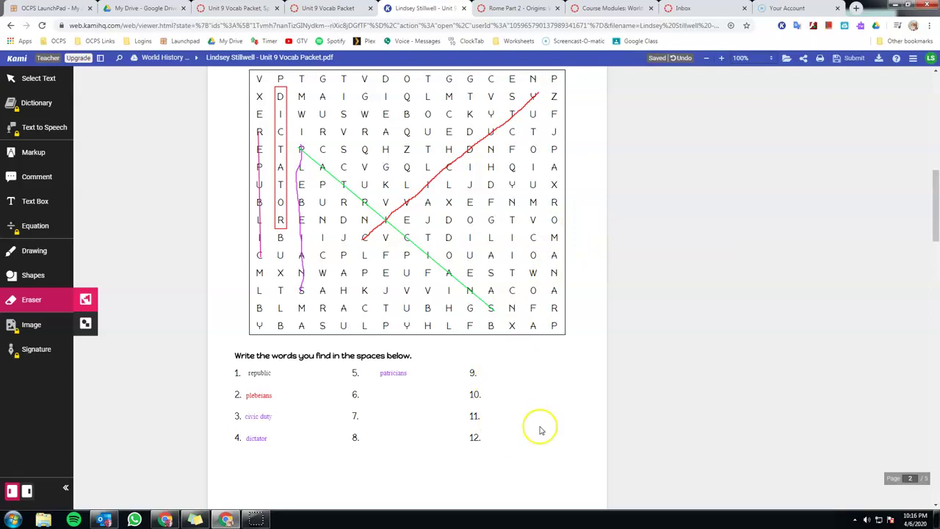
# - Switch to the Drawing tool at the fill-in-the-blank sentences on page 3
pyautogui.scroll(-5, 532, 370)
pyautogui.scroll(-5, 537, 370)
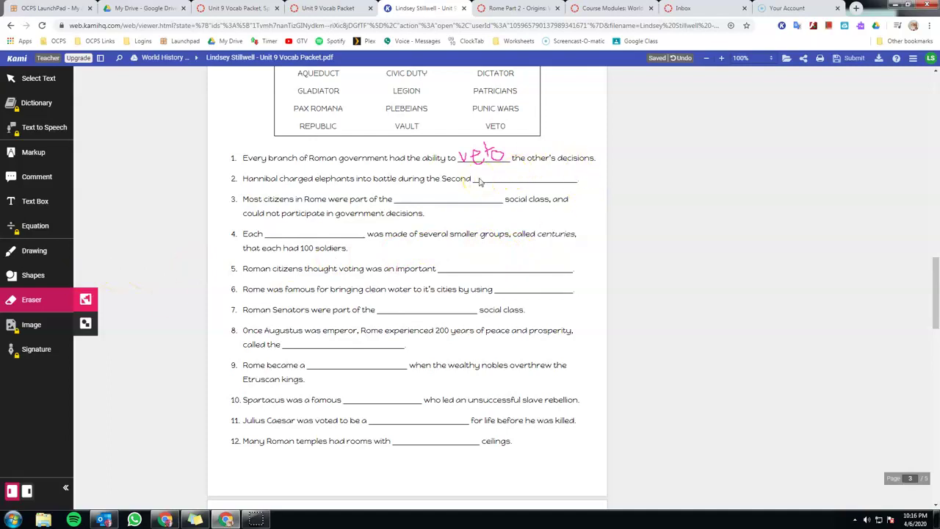
pyautogui.click(33, 250)
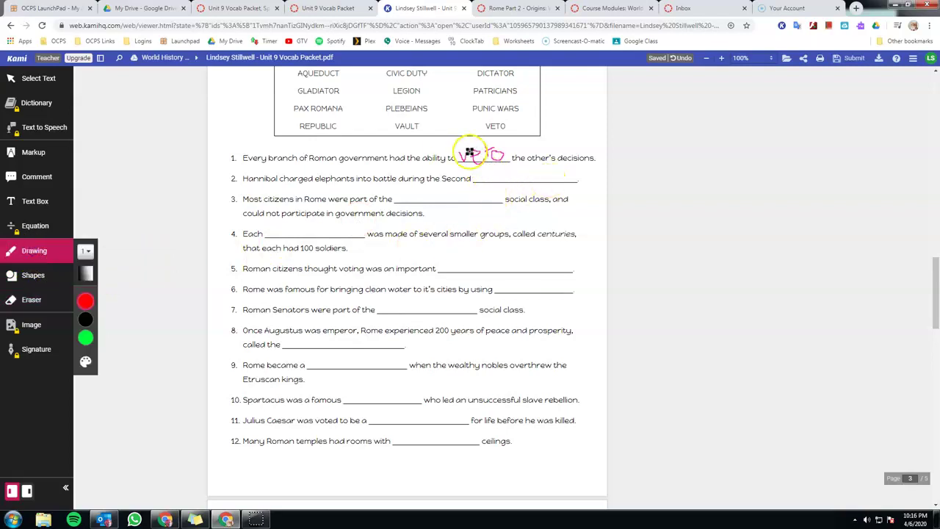
# - Fill in 6 across of the crossword puzzle with "veto", using a separate purple text box for each letter
pyautogui.scroll(-5, 431, 266)
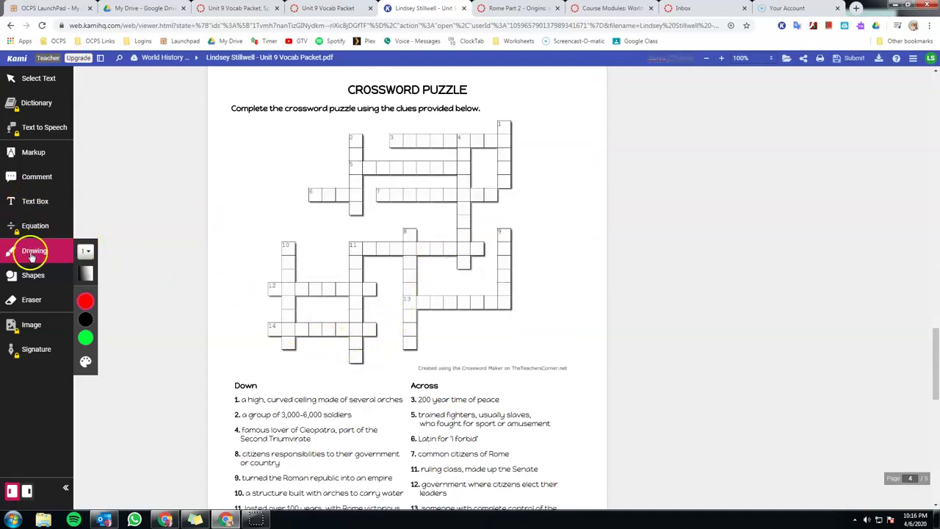
pyautogui.click(29, 202)
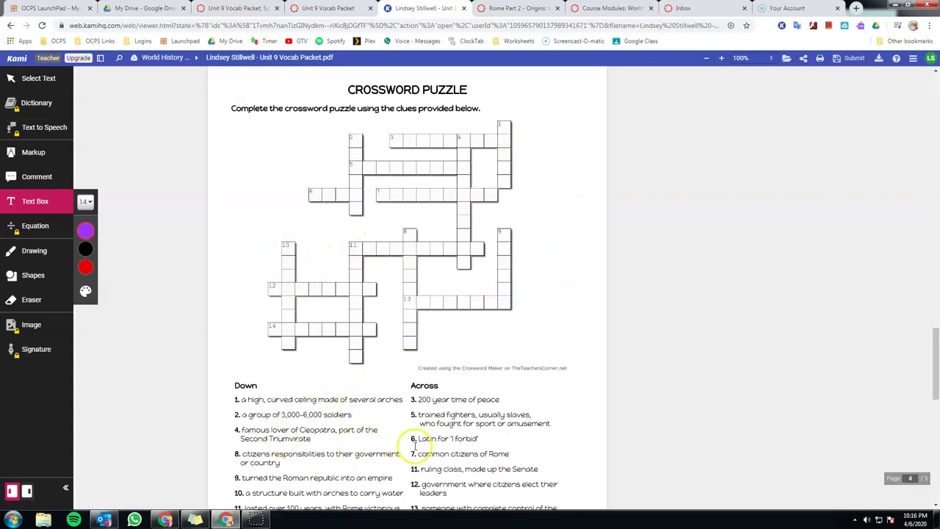
pyautogui.click(312, 194)
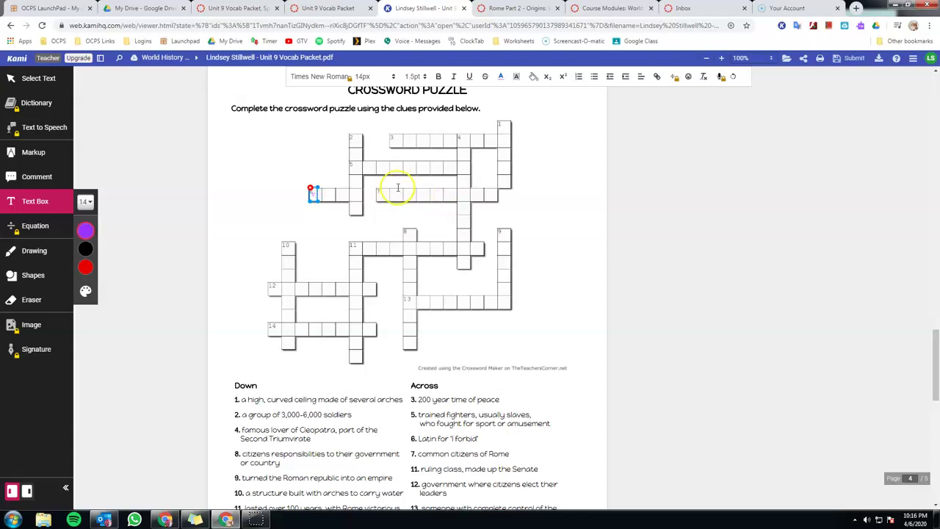
pyautogui.doubleClick(326, 194)
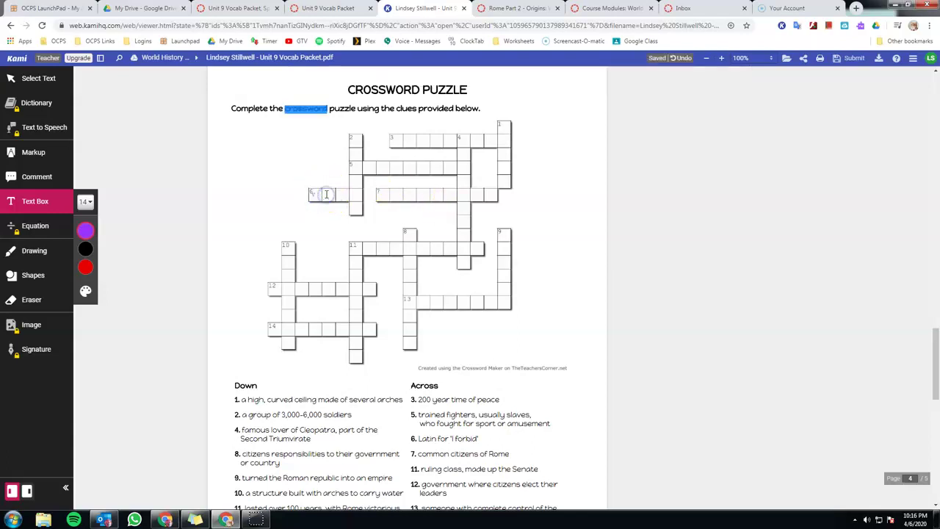
pyautogui.click(374, 124)
pyautogui.click(325, 193)
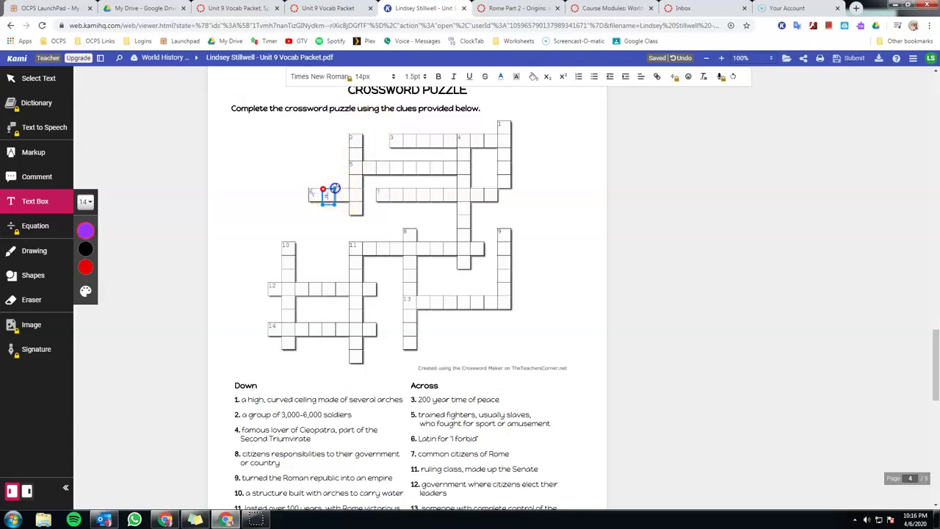
pyautogui.click(341, 195)
pyautogui.click(342, 194)
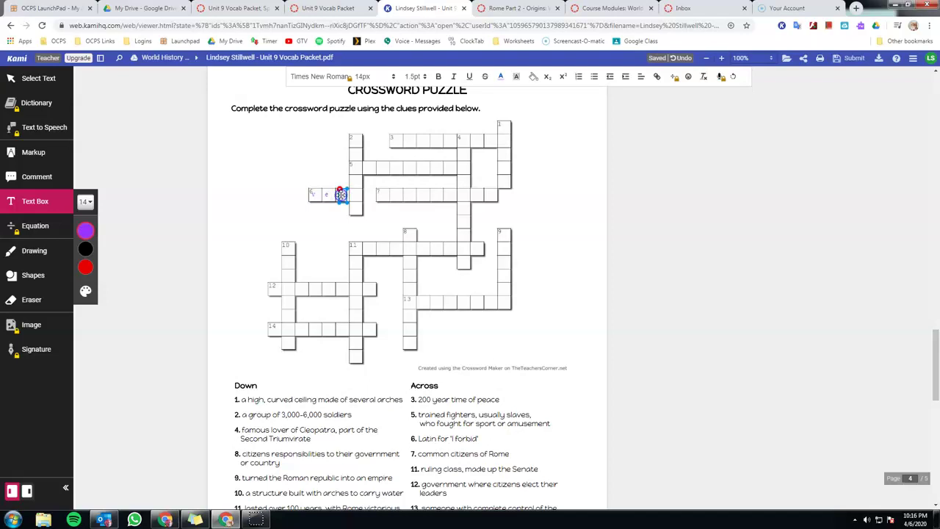
pyautogui.click(354, 194)
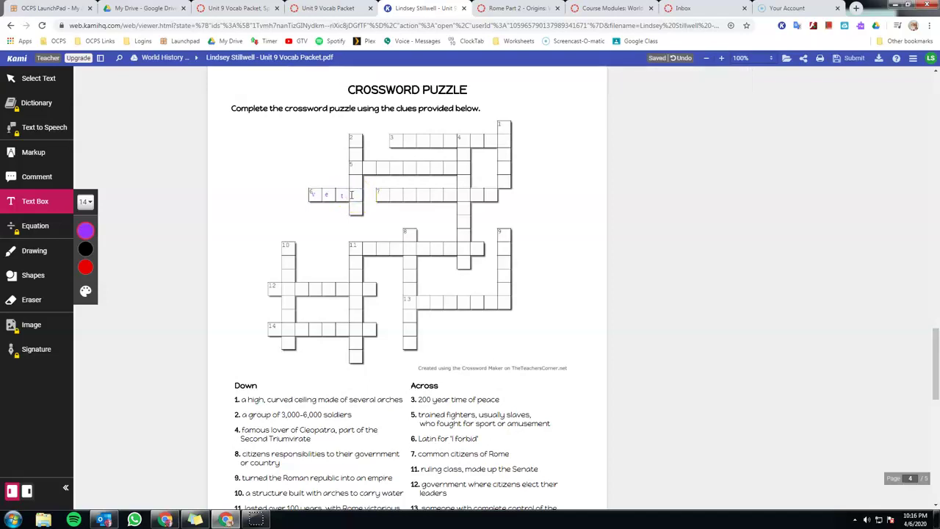
pyautogui.click(351, 194)
pyautogui.write('o')
pyautogui.click(540, 193)
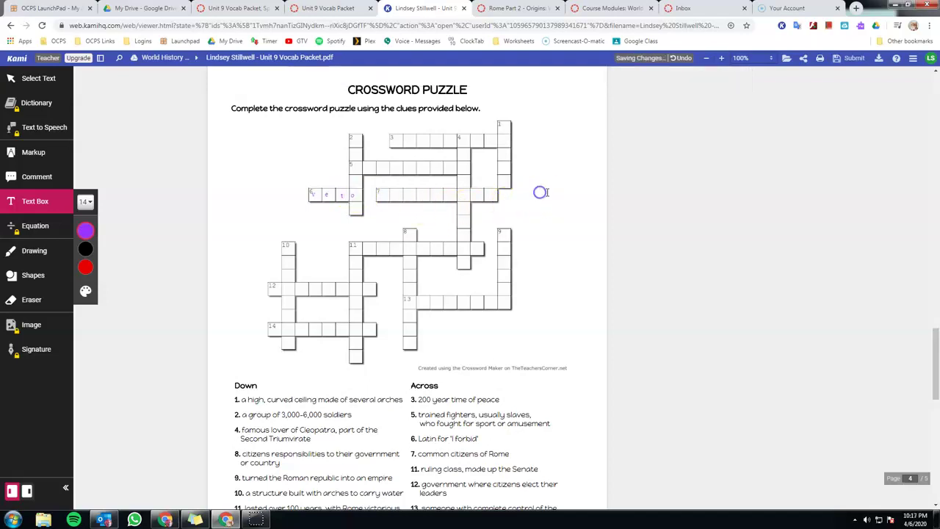
# - Go to the Word Power squares for cultural diffusion and peninsula on page 5
pyautogui.scroll(-4, 587, 227)
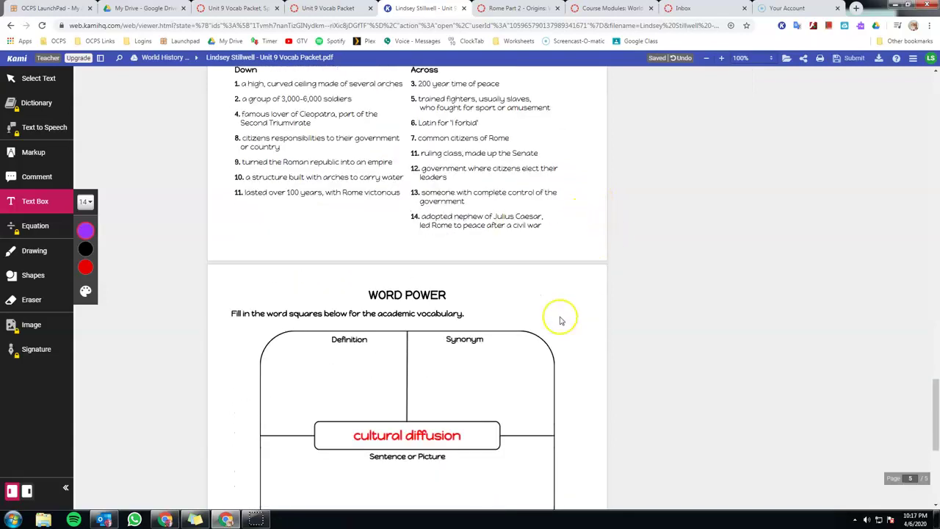
pyautogui.scroll(-3, 559, 320)
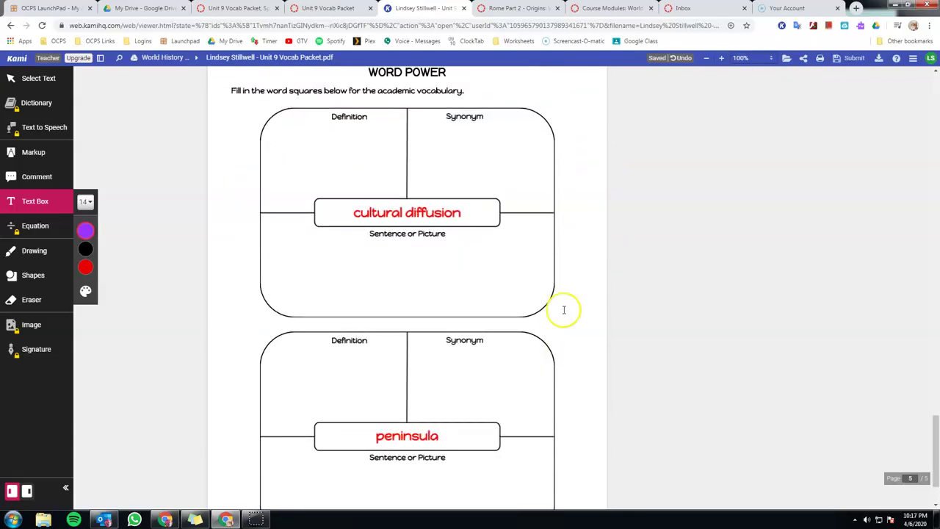